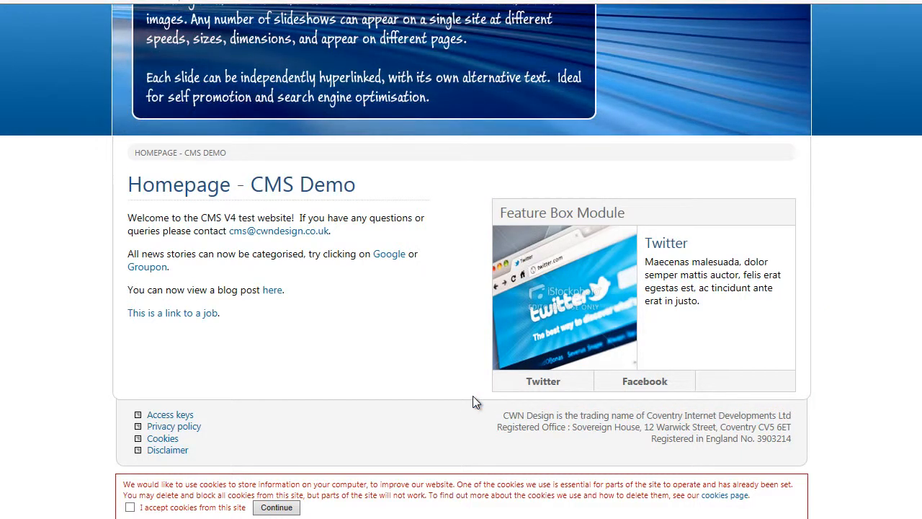
- Switch between the Twitter and Facebook features in the homepage's Feature Box Module to examine how it behaves
click(557, 390)
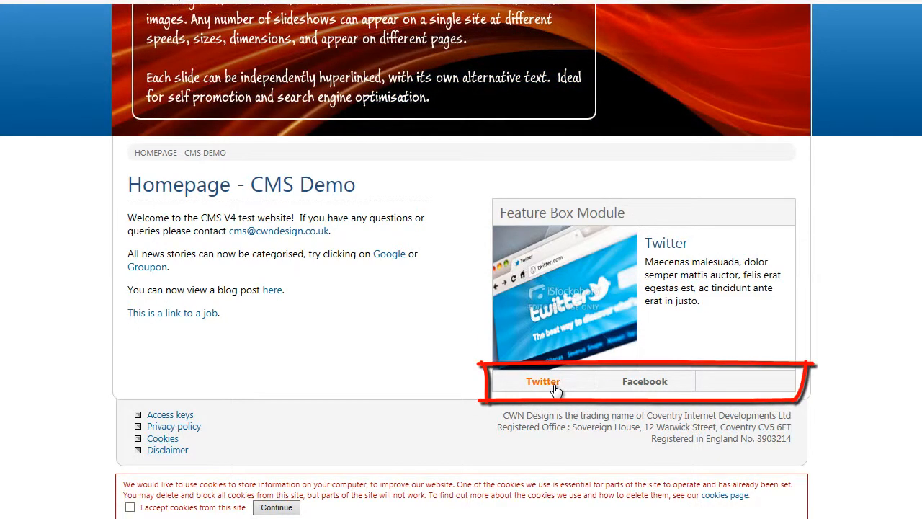
click(652, 386)
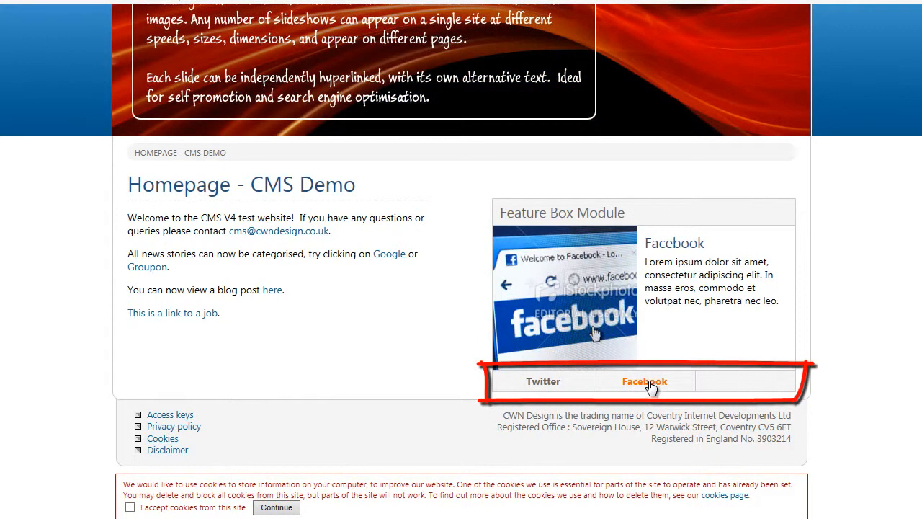
click(545, 387)
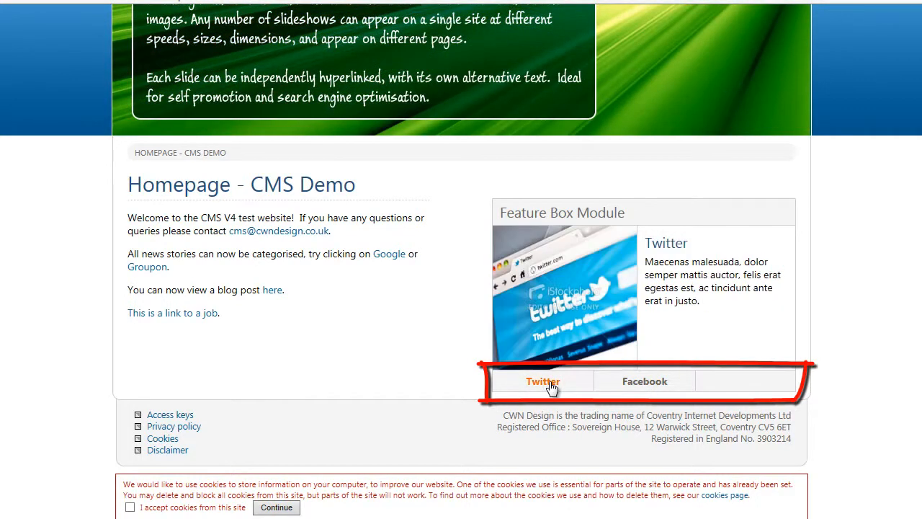
click(655, 382)
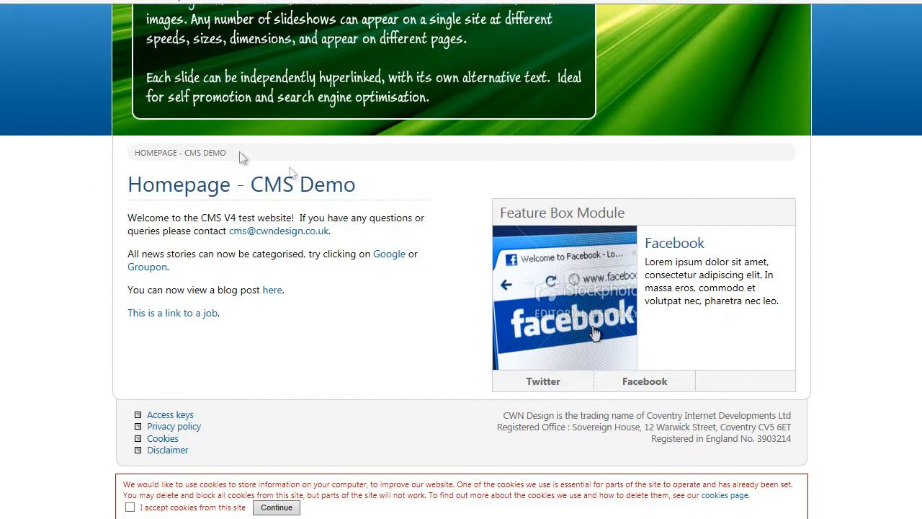
scroll(418, 284, up, 3)
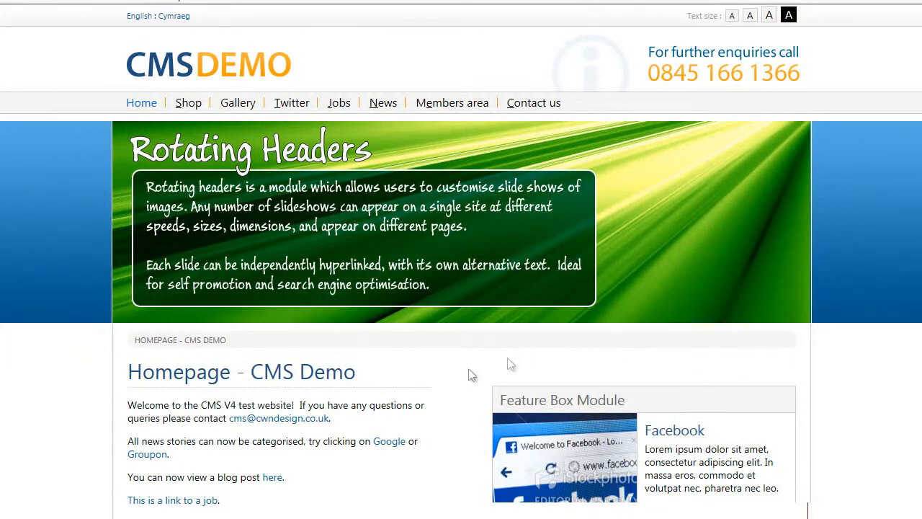
scroll(453, 386, down, 3)
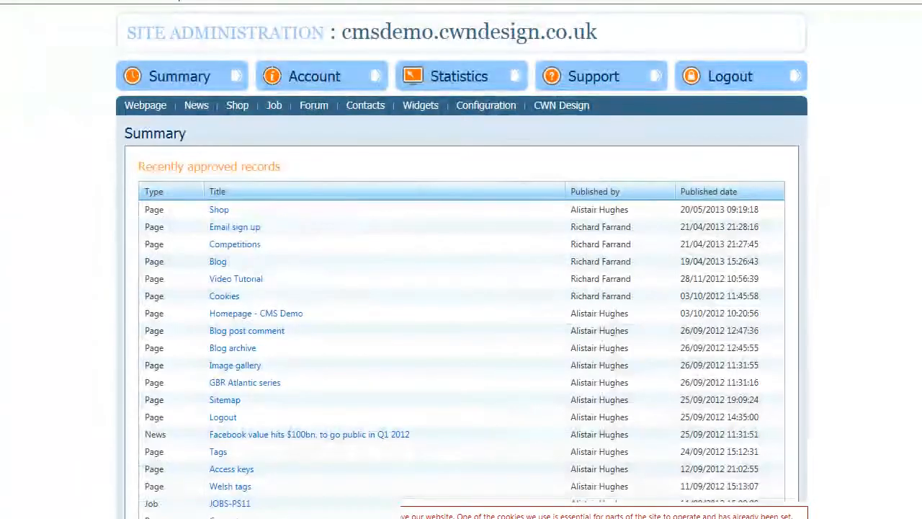
- Find the Homepage FeatureBox through the FeatureBox widget search in the site administration and open it for editing
mouse_move(562, 105)
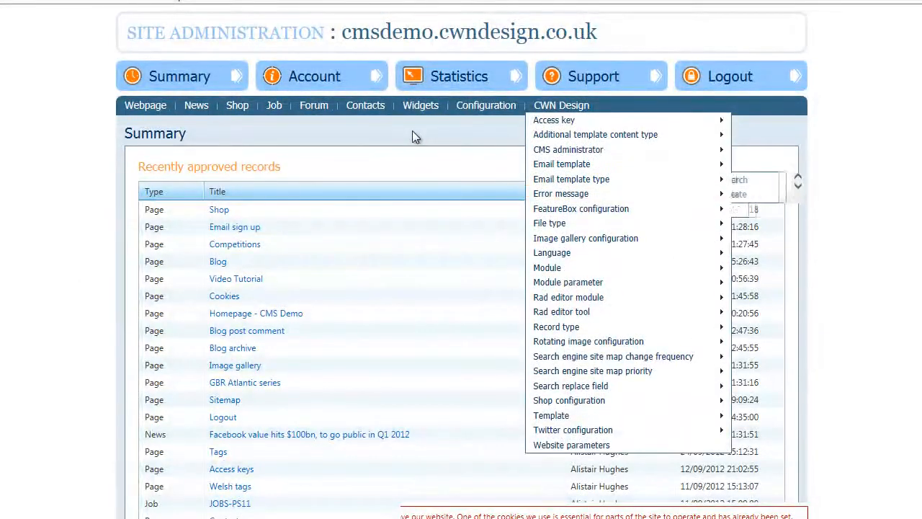
mouse_move(422, 108)
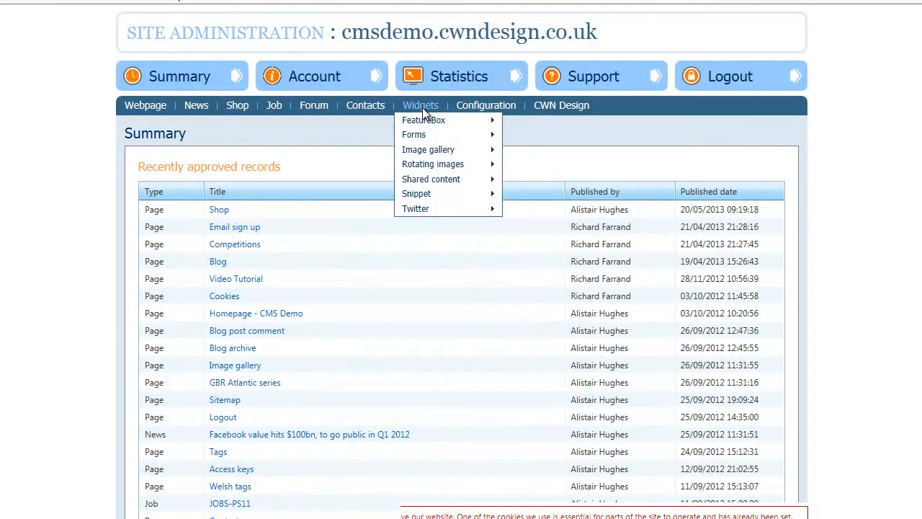
mouse_move(423, 127)
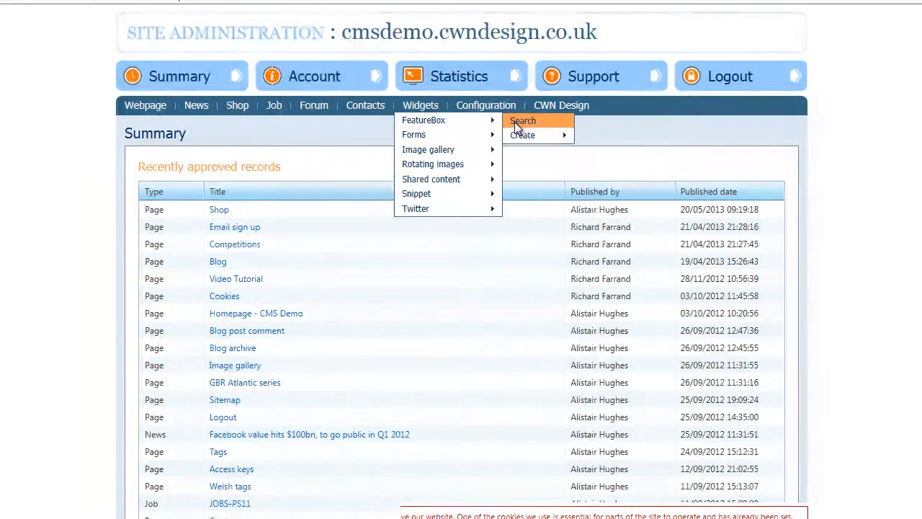
click(521, 121)
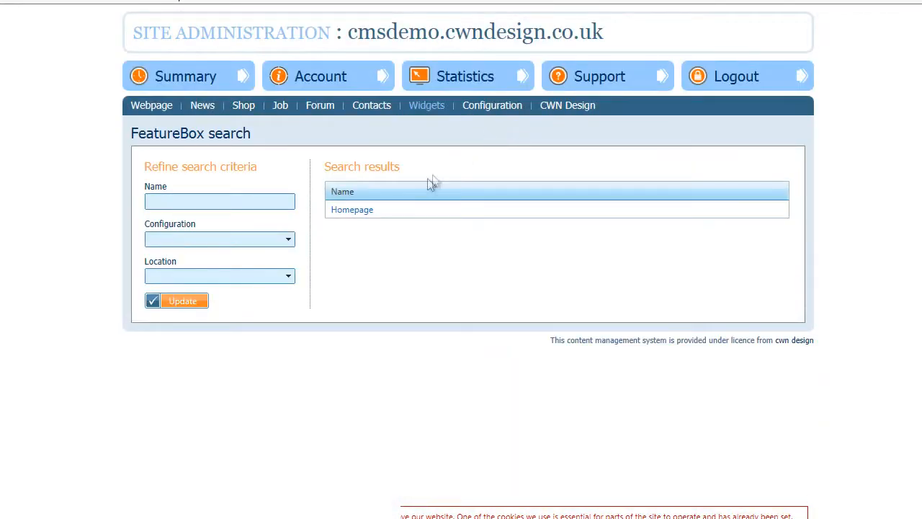
click(362, 209)
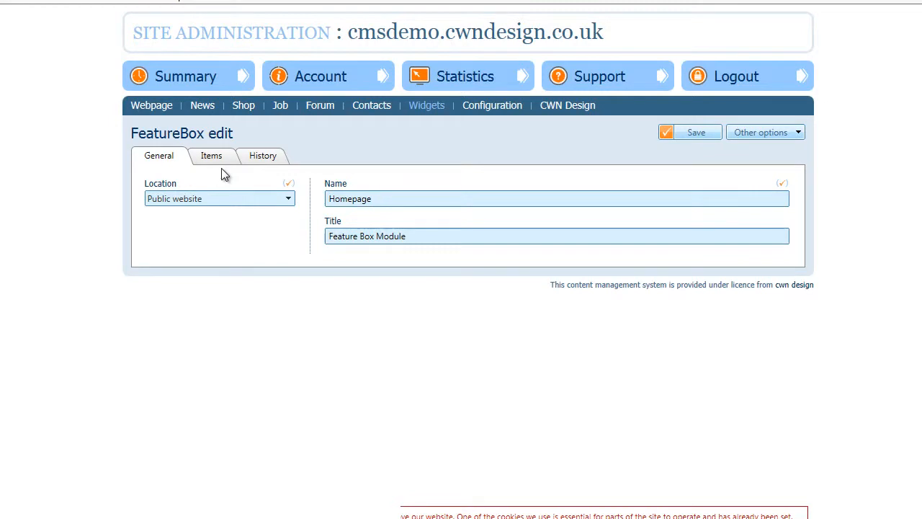
- Add a new blank feature item to the Homepage FeatureBox's items
click(217, 157)
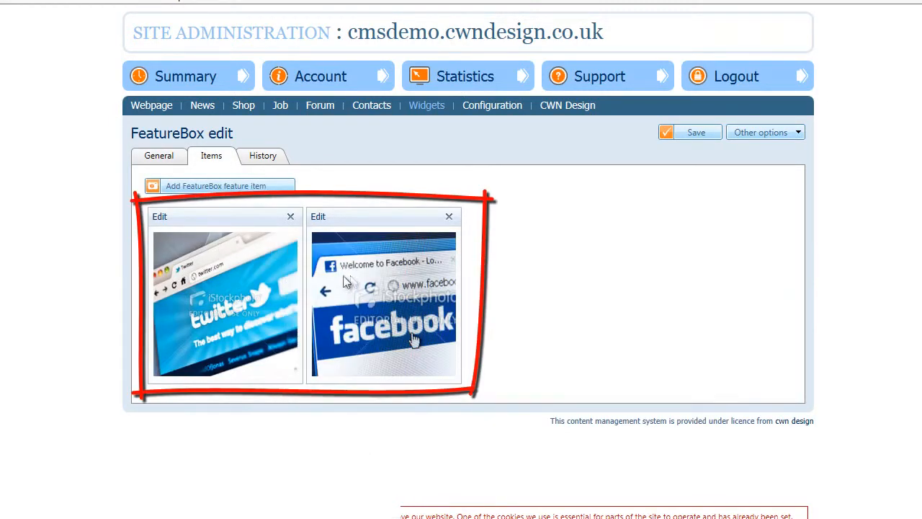
mouse_move(360, 290)
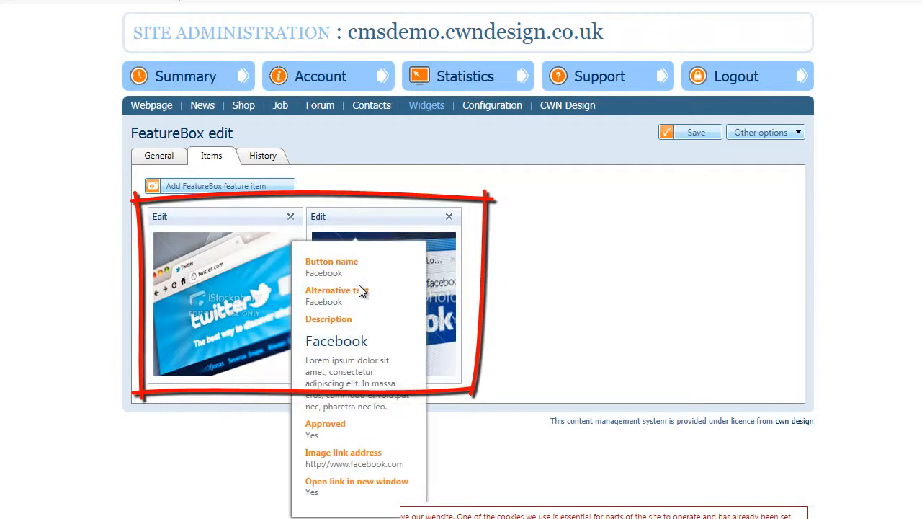
click(198, 196)
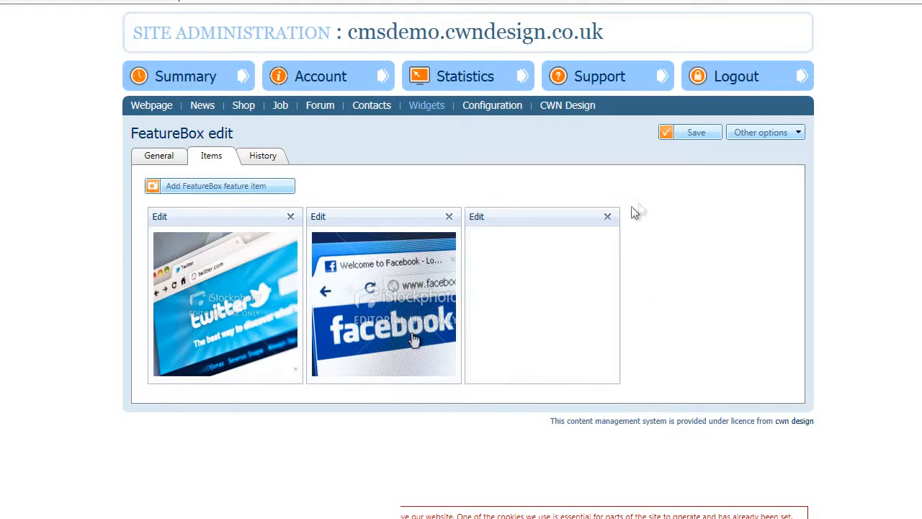
- Reorder the feature items so that Facebook comes first, Twitter second and the blank item last
mouse_move(285, 225)
mouse_move(217, 218)
drag(217, 218, 564, 214)
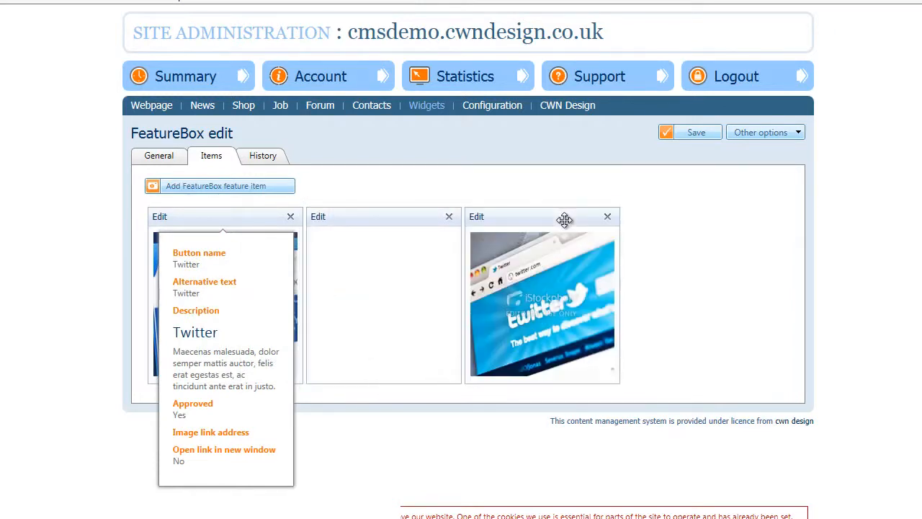
drag(354, 223, 523, 214)
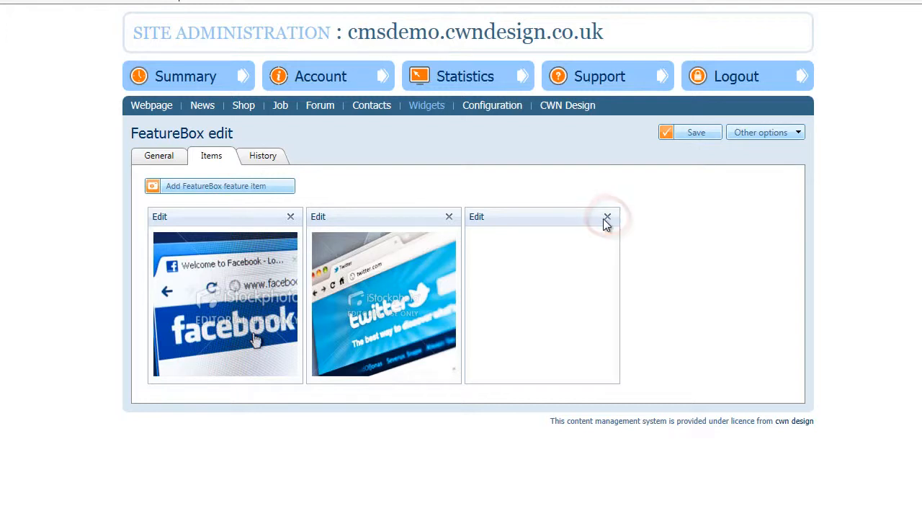
- Open the blank feature item for editing and set its button name to "Linked IN"
click(482, 219)
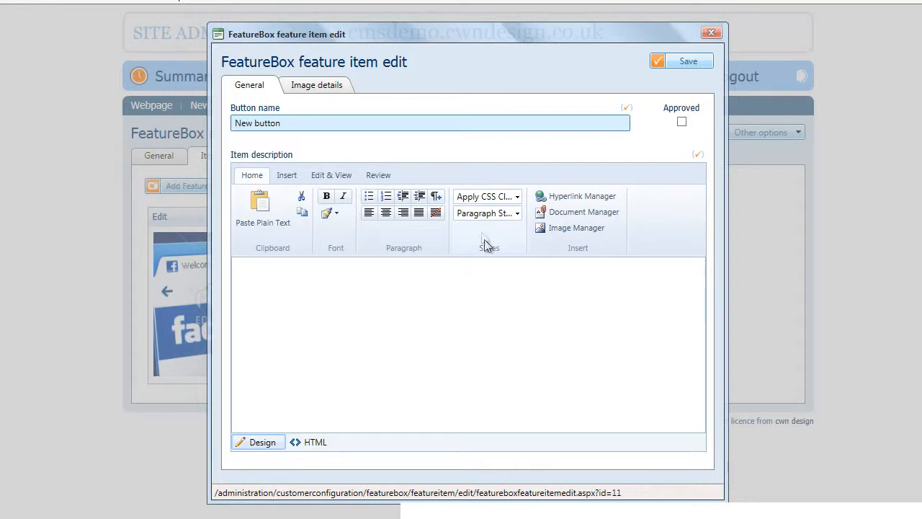
triple_click(300, 124)
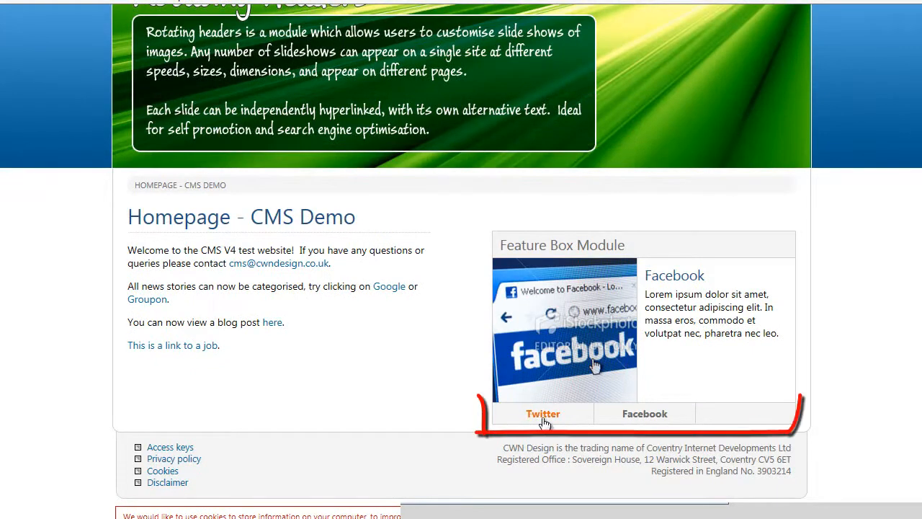
click(544, 421)
click(627, 418)
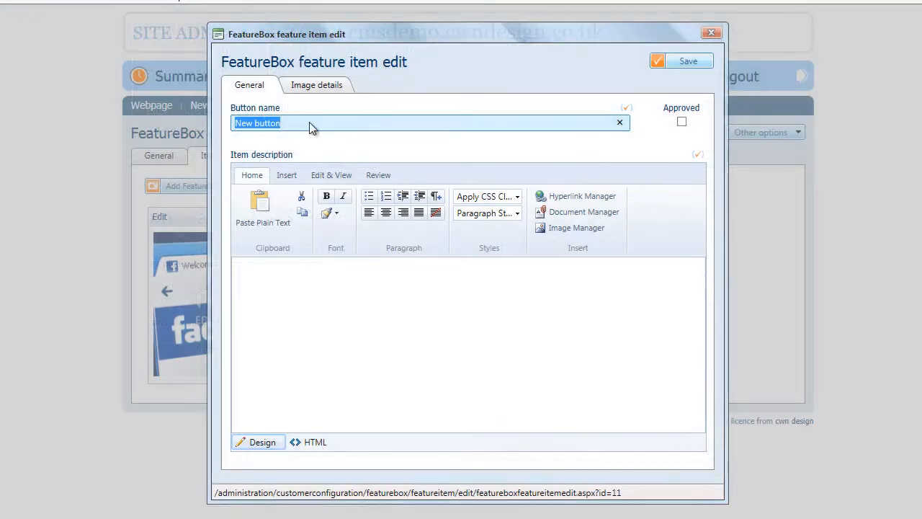
drag(300, 123, 46, 91)
text(Linke)
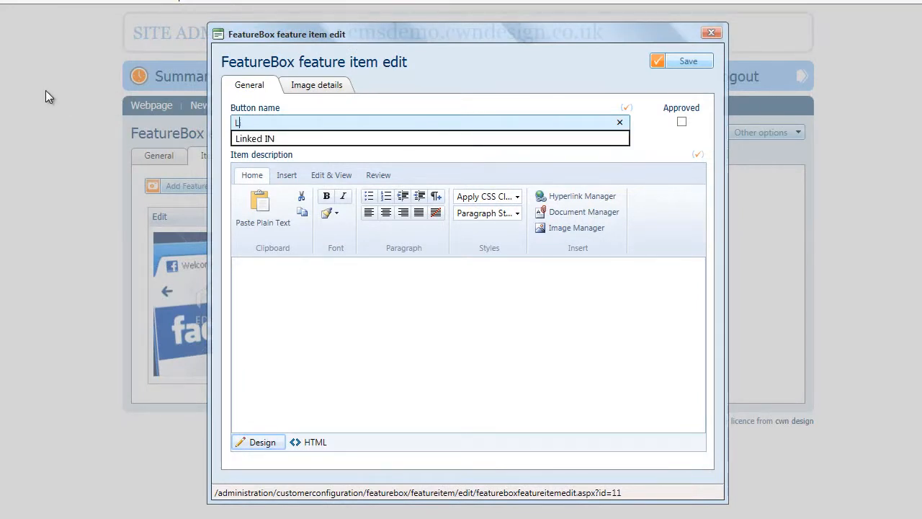
text(d IN)
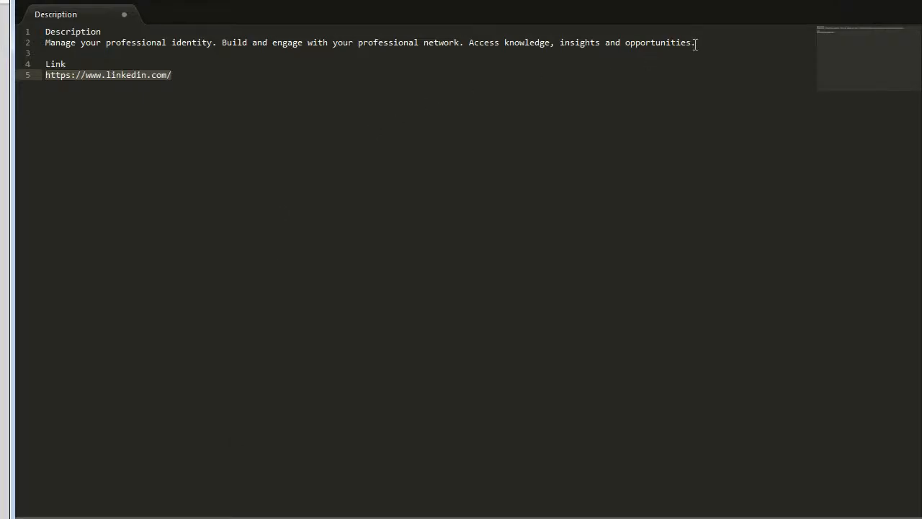
- Copy the description sentence from the text editor's Description file and paste it as plain text into the item description, allowing clipboard access
drag(697, 44, 48, 42)
key(ctrl+c)
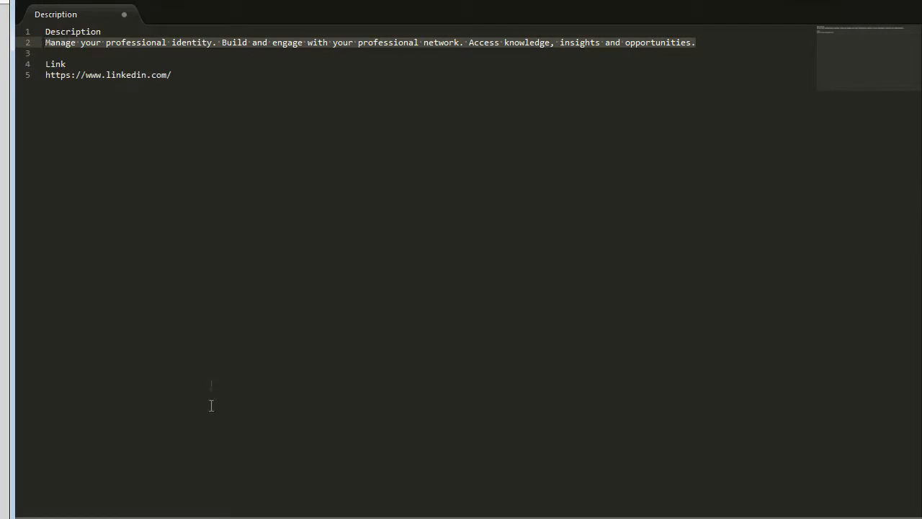
key(alt+Tab)
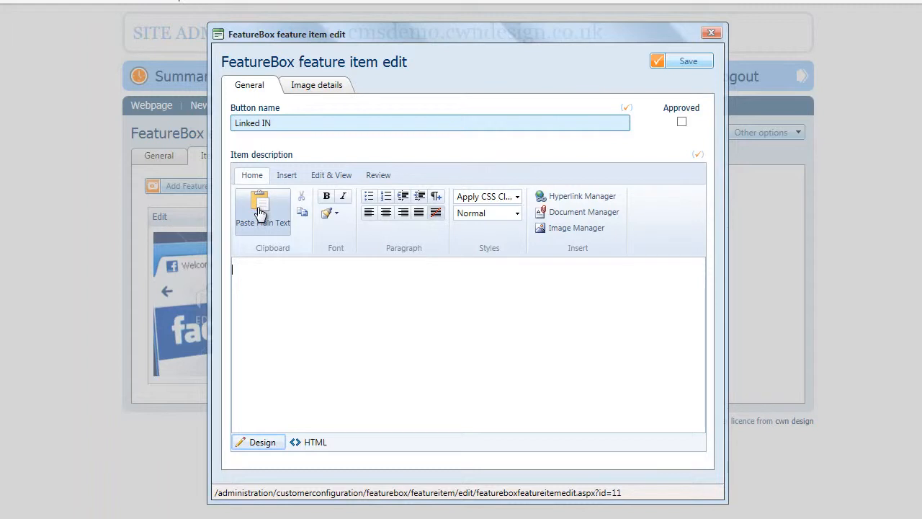
click(262, 218)
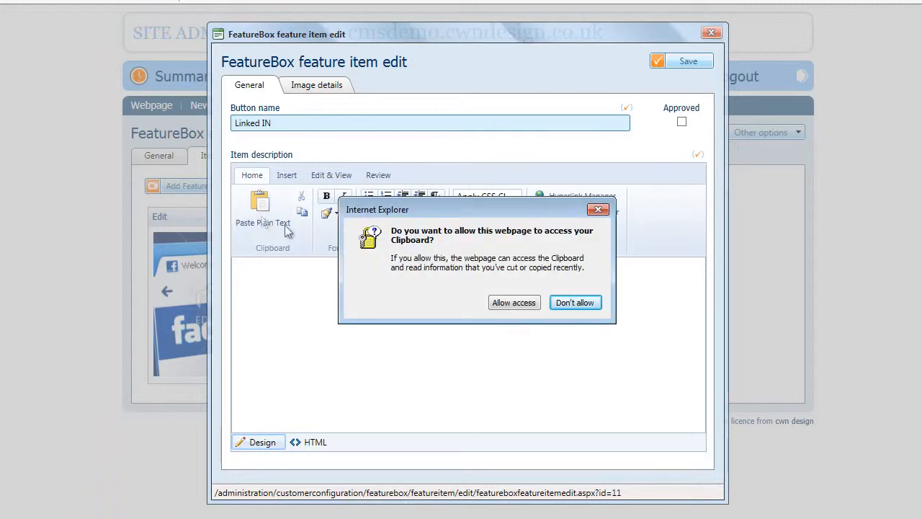
click(530, 303)
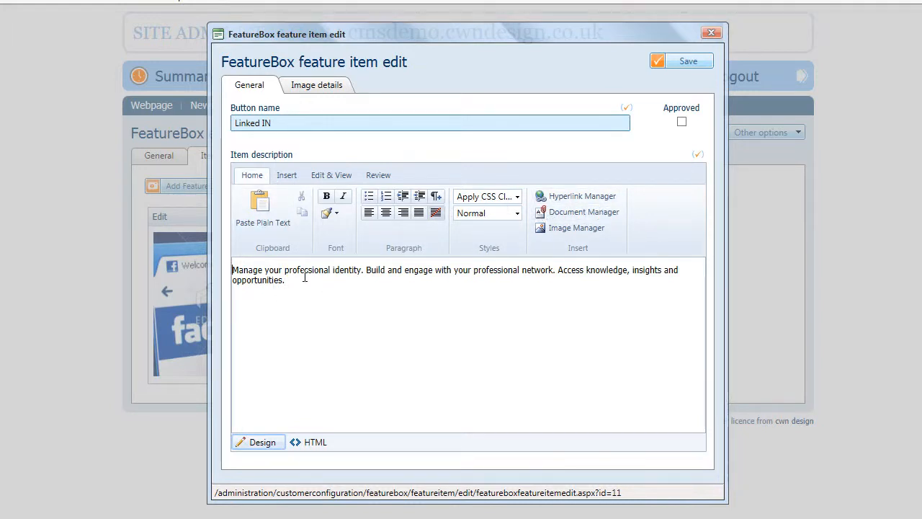
- Add the line "Linked IN" above the item description text and format it as Heading 2
key(Return)
text(Linked In)
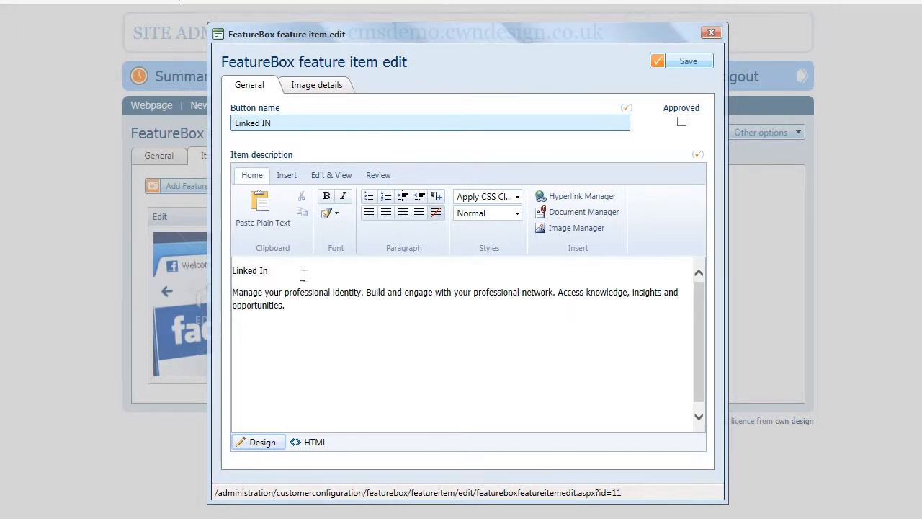
mouse_move(271, 271)
mouse_down()
mouse_move(232, 271)
mouse_move(266, 271)
mouse_up()
text(N)
triple_click(274, 272)
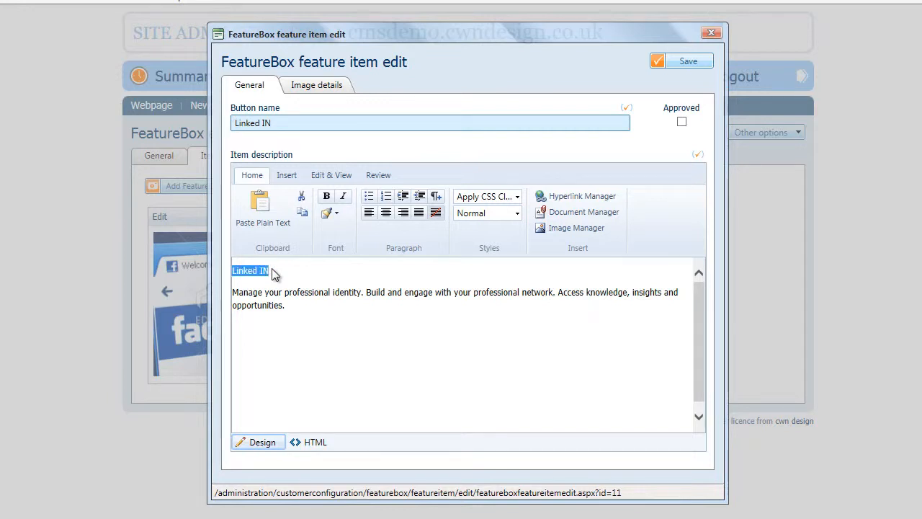
click(467, 213)
click(488, 249)
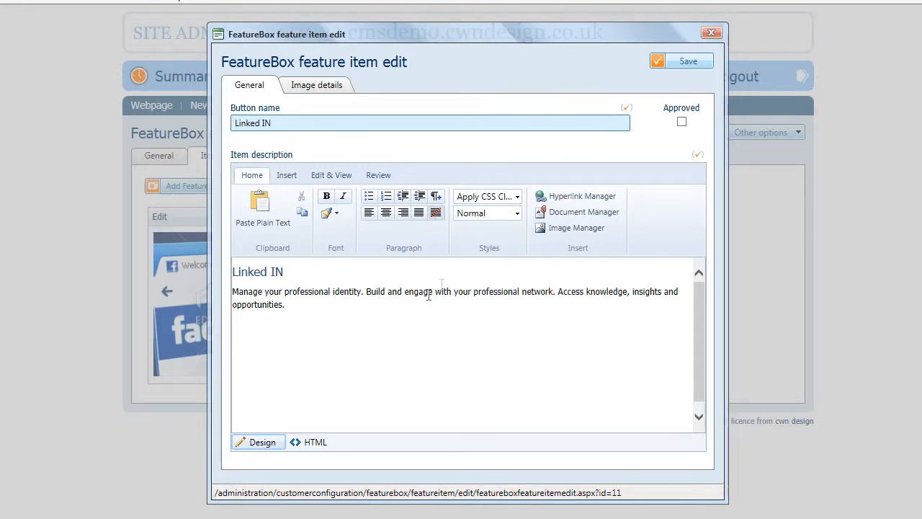
click(303, 281)
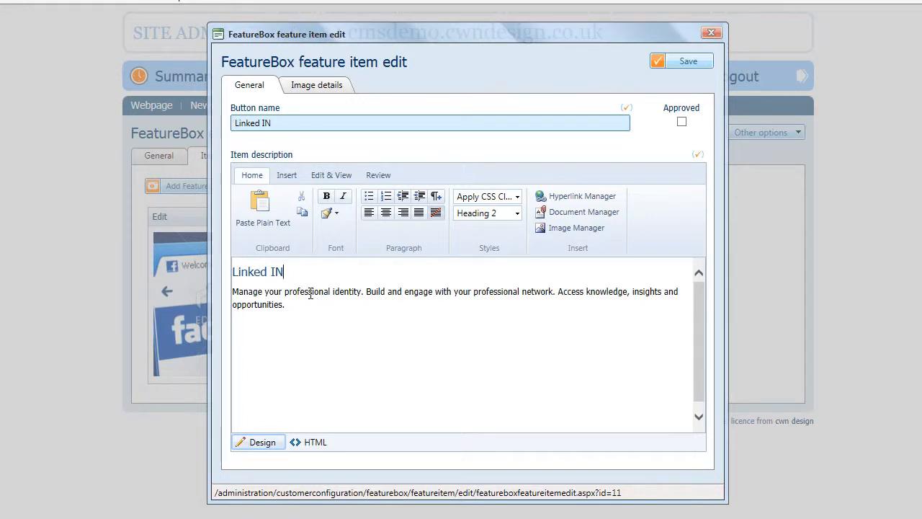
- Choose linkedin.jpg from the Desktop as the item's image and set its alternative text to "Linked IN"
click(316, 87)
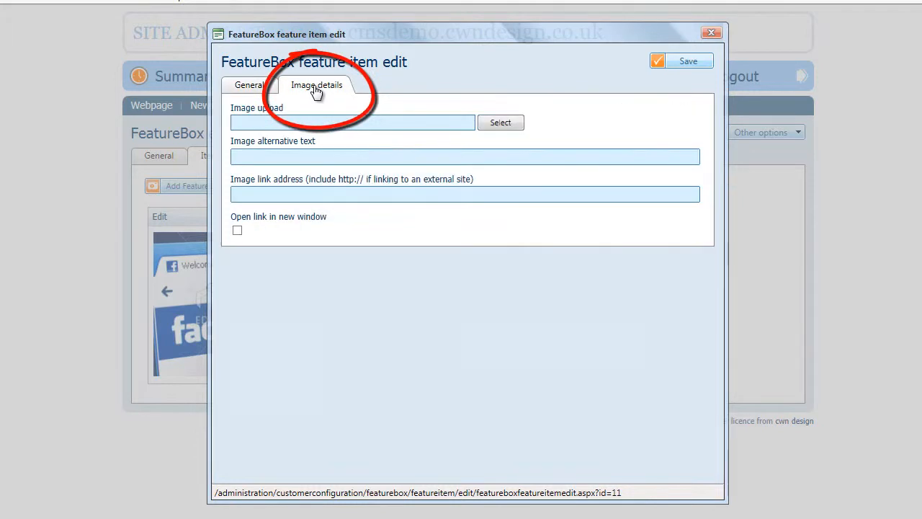
click(502, 124)
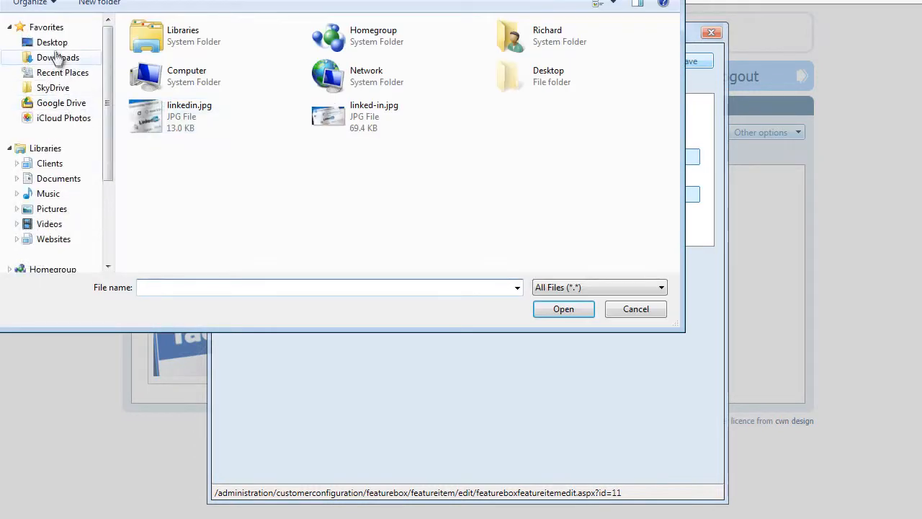
click(195, 116)
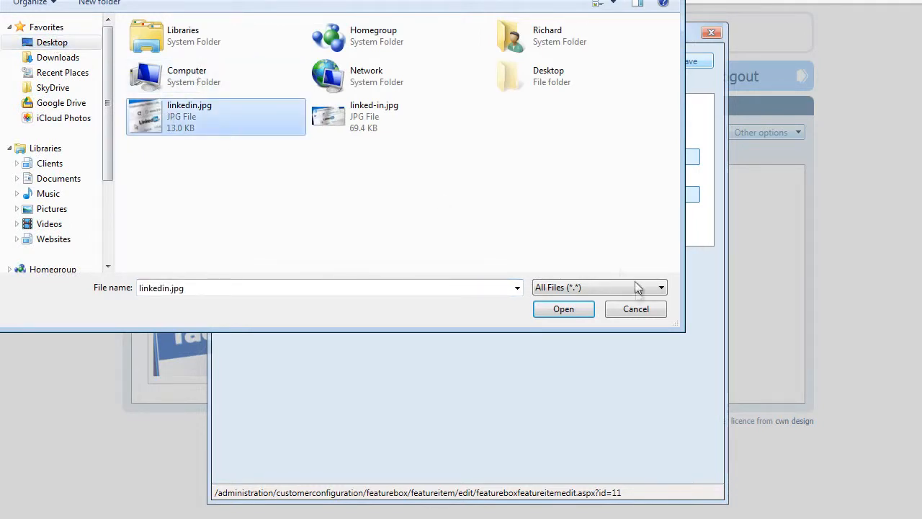
click(564, 309)
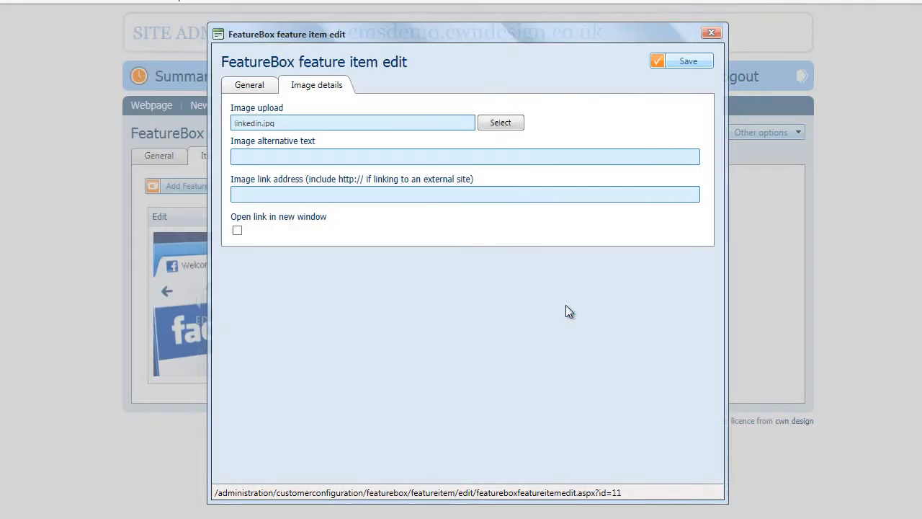
click(268, 157)
text(Linked IN)
click(184, 517)
drag(165, 75, 23, 80)
key(ctrl+c)
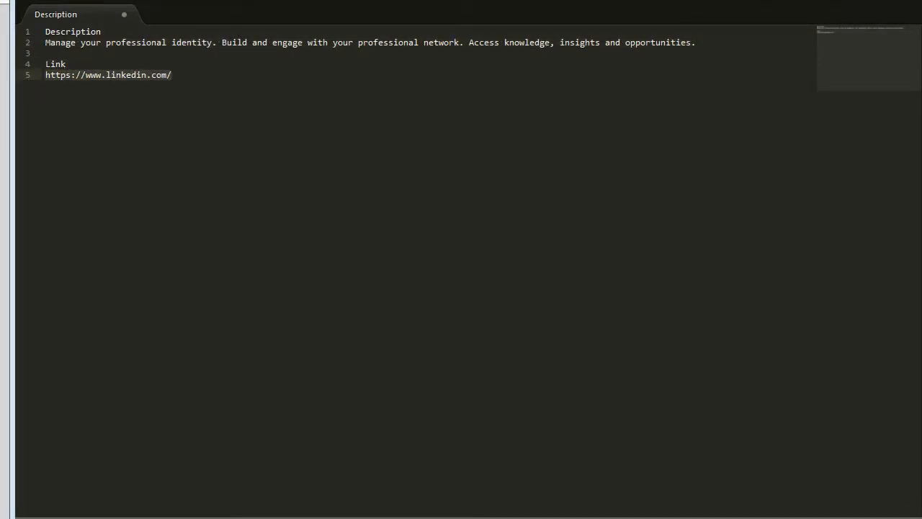
key(alt+Tab)
click(264, 194)
key(ctrl+v)
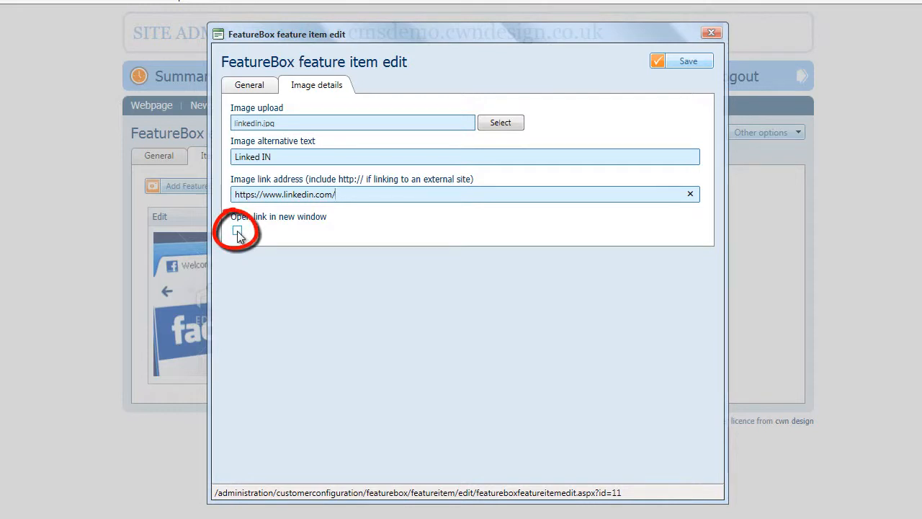
- Set the Linked IN image link to open in a new window and save the feature item
click(237, 232)
click(689, 63)
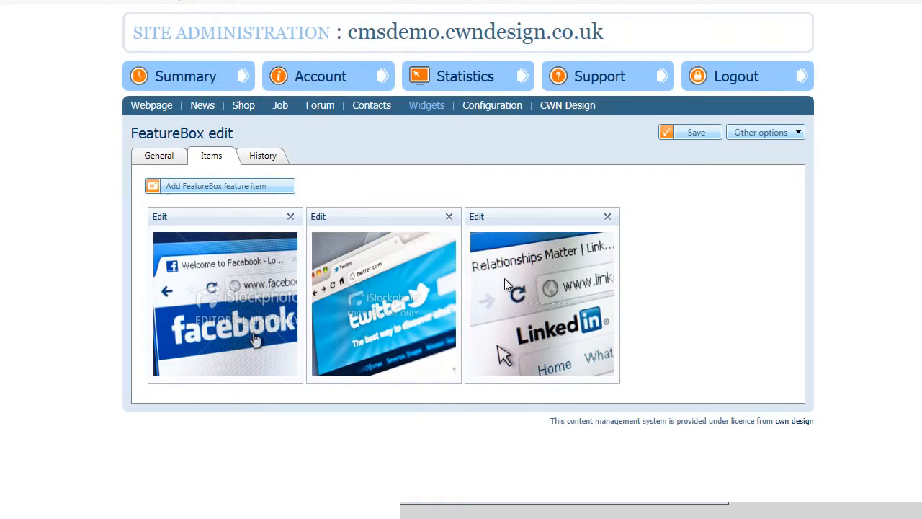
- Reopen the Linked IN feature item, mark it as approved, and save both the item and the FeatureBox
mouse_move(504, 278)
mouse_move(560, 281)
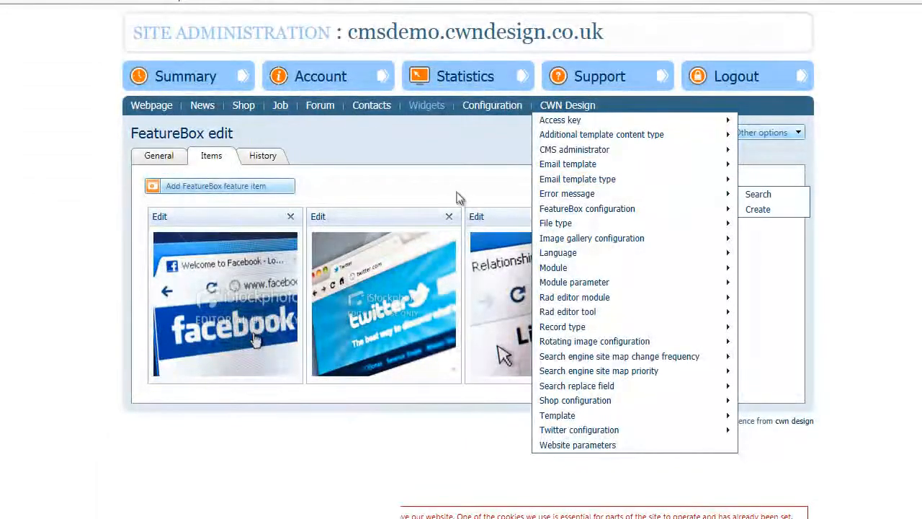
click(477, 215)
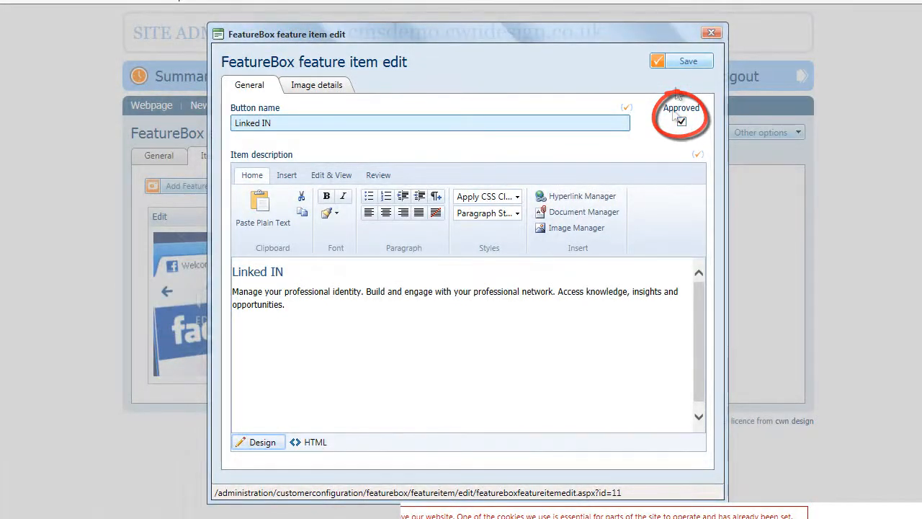
click(691, 62)
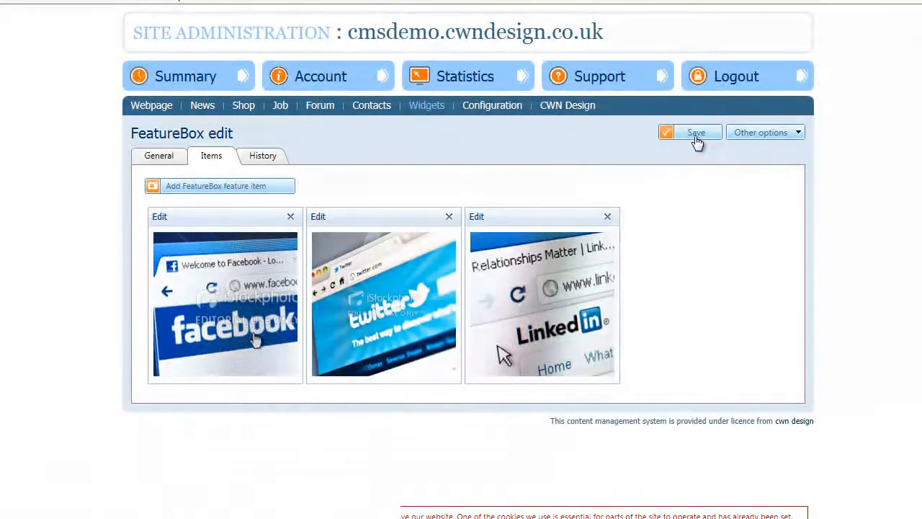
click(696, 137)
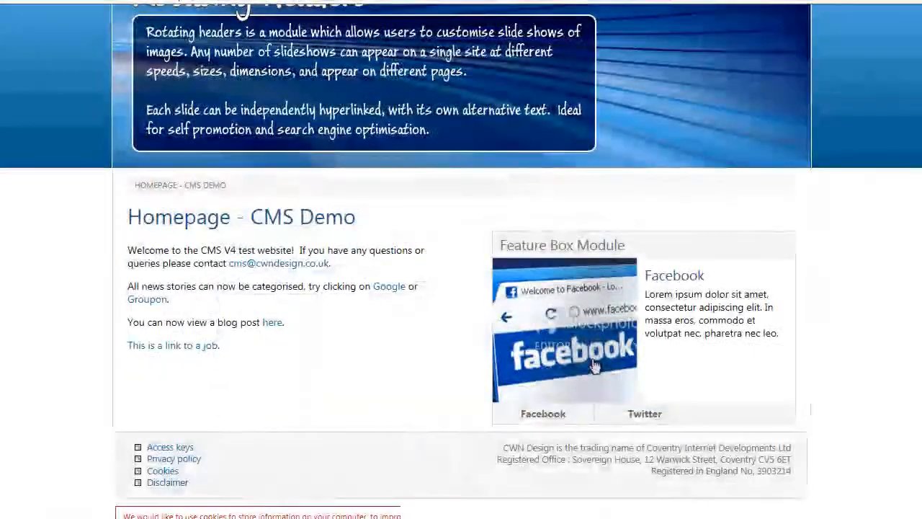
- Refresh the public homepage and switch between the Linked IN, Twitter and Facebook items in the Feature Box Module to check them
key(F5)
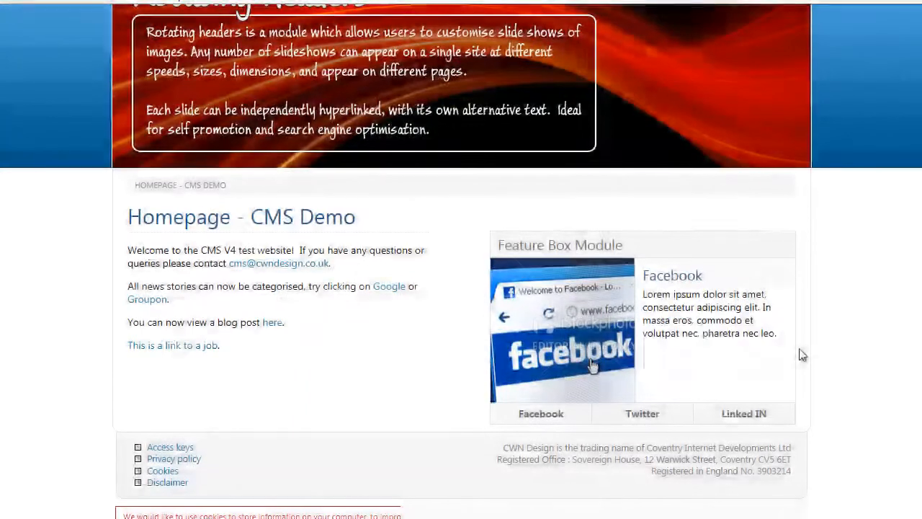
click(735, 415)
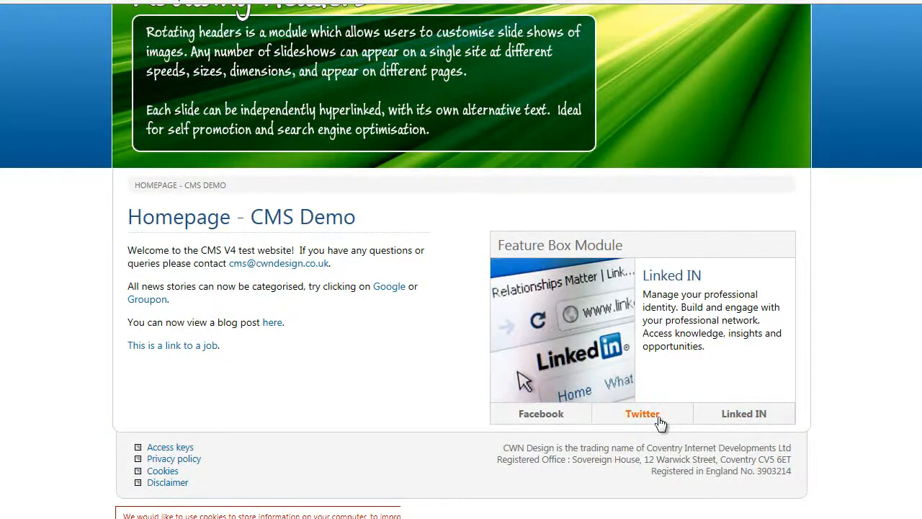
click(657, 418)
click(562, 419)
click(747, 417)
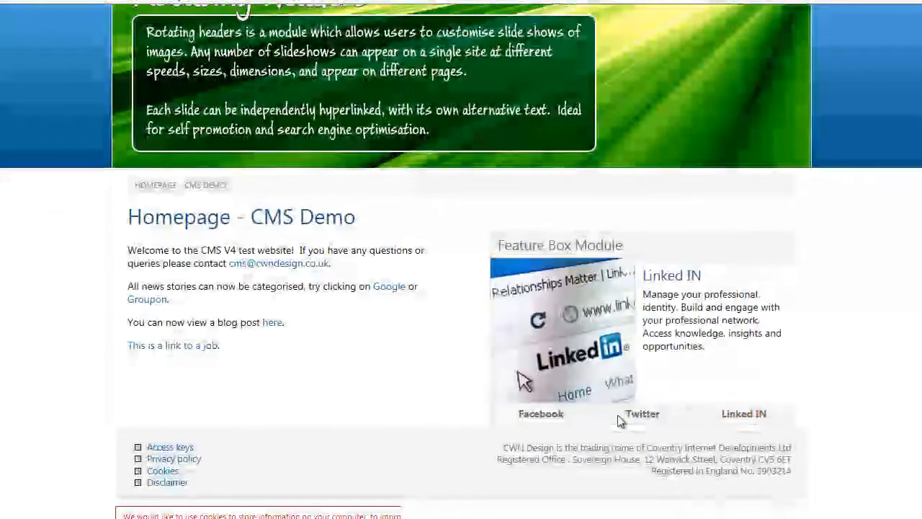
click(652, 419)
click(545, 421)
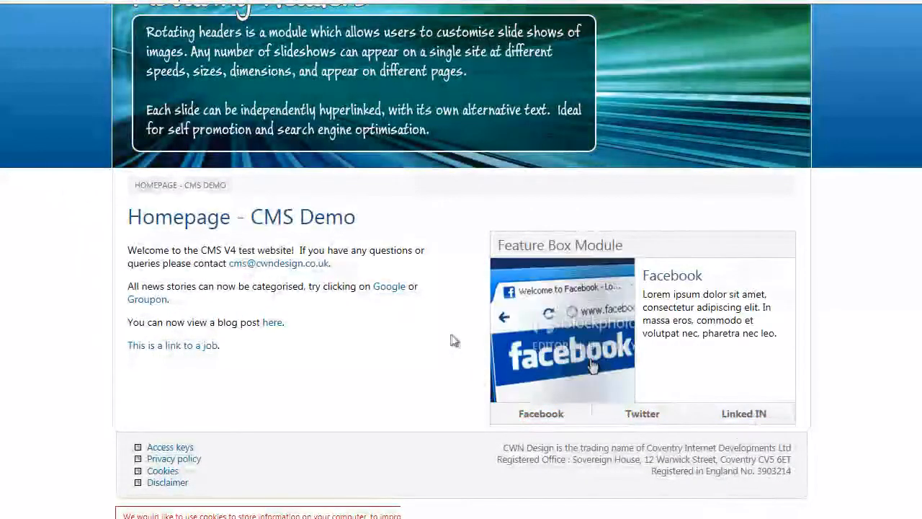